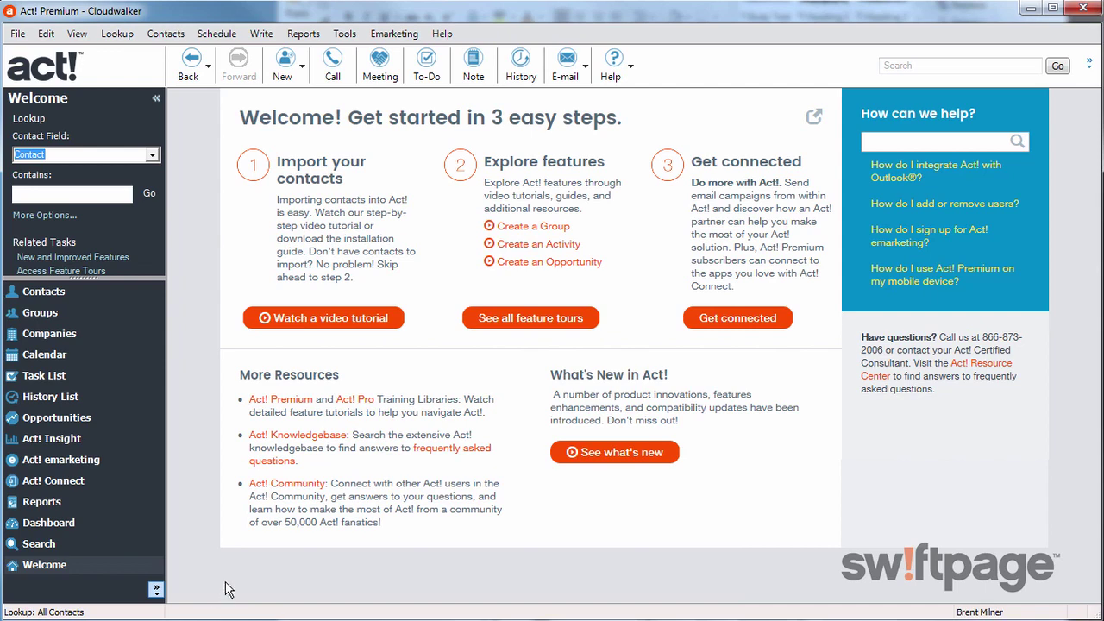
Open the Act! Companion tile on the Act! Connect page and launch its act.com setup page
click(75, 484)
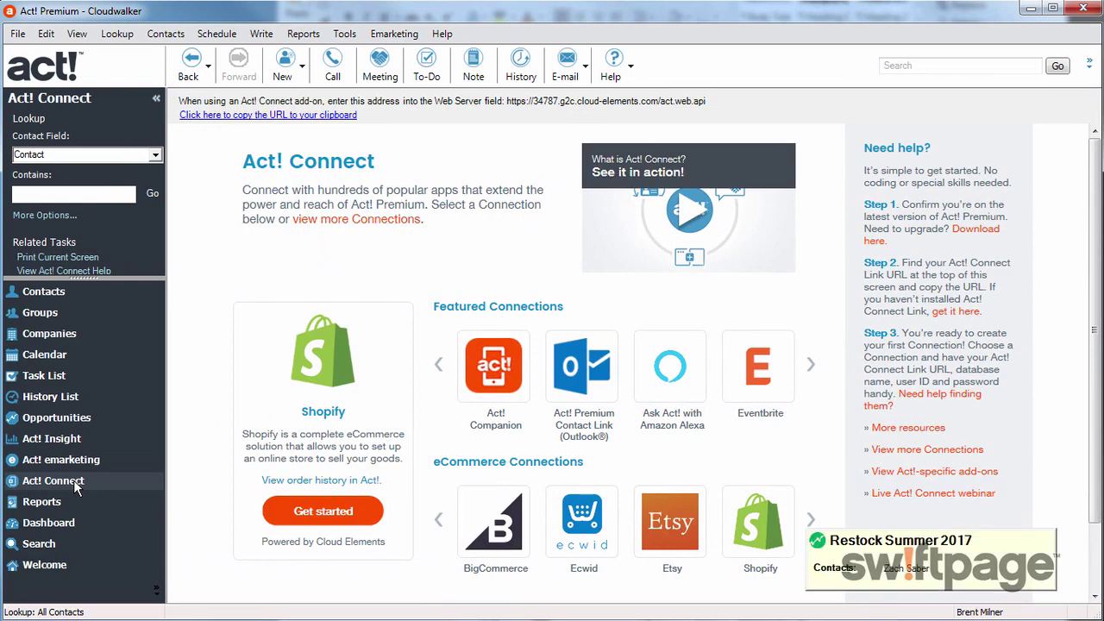
click(496, 388)
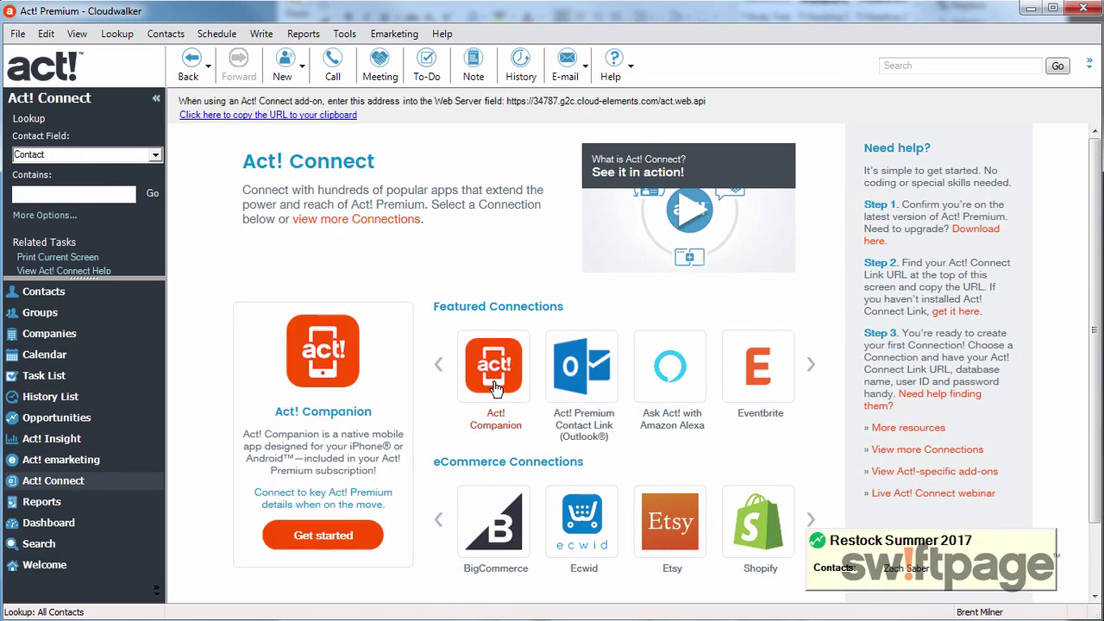
click(330, 538)
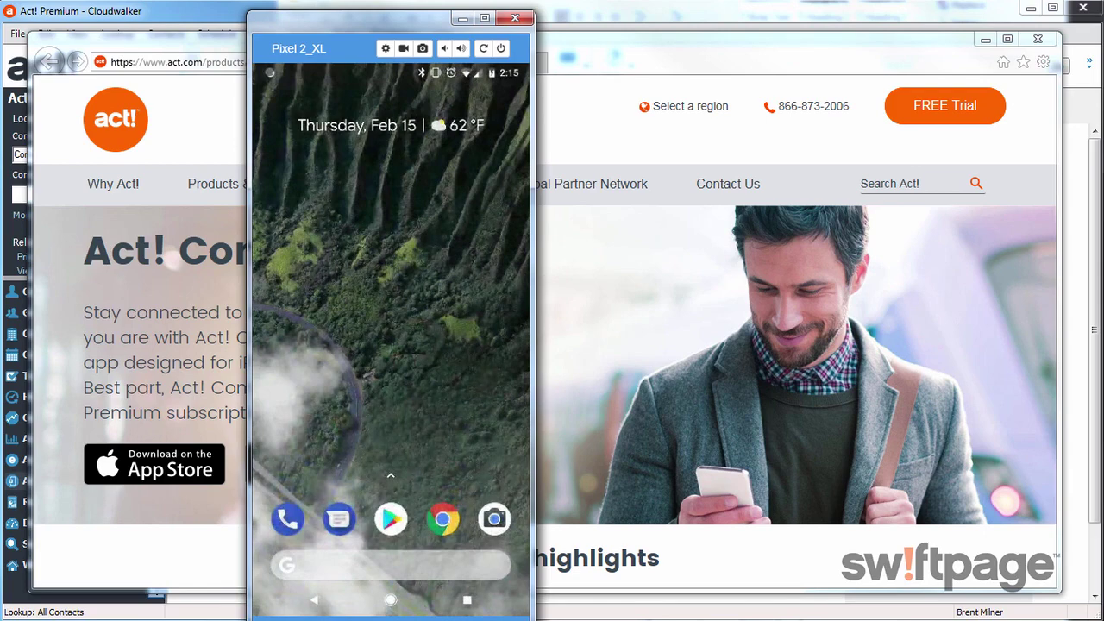
Search the Play Store for 'act! companion' and install the app, accepting its permissions
click(390, 519)
click(382, 103)
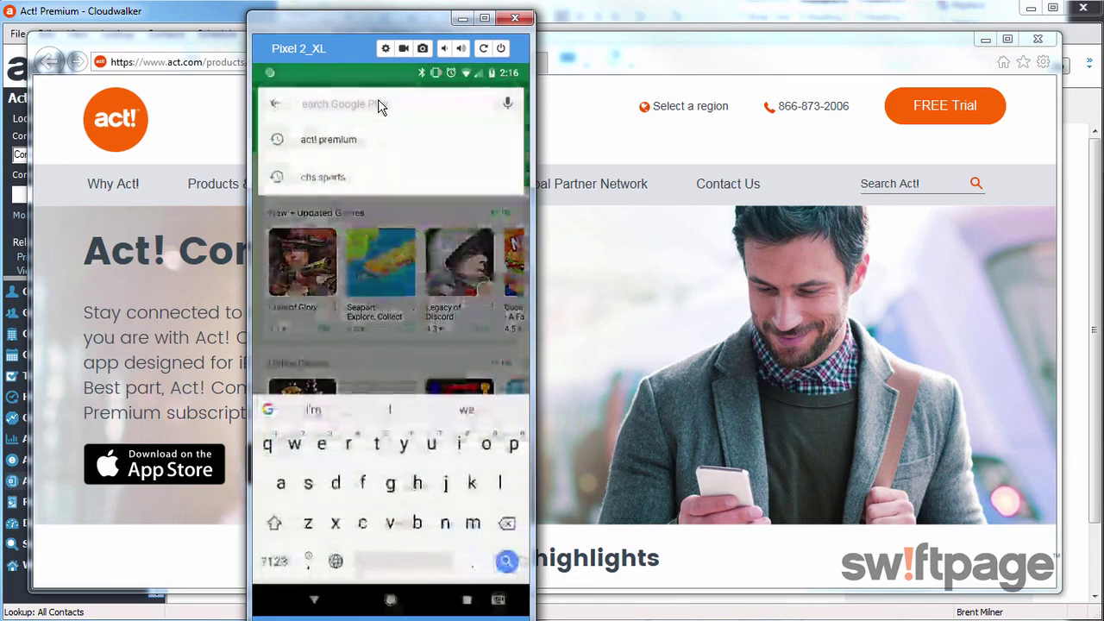
text(act!)
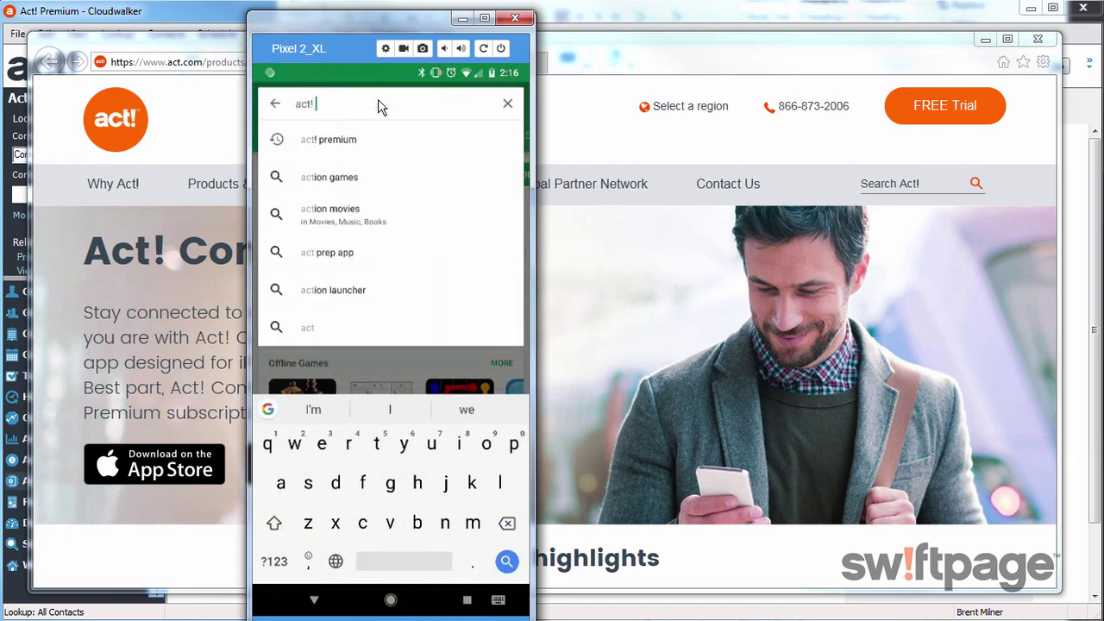
text( companion)
key(Return)
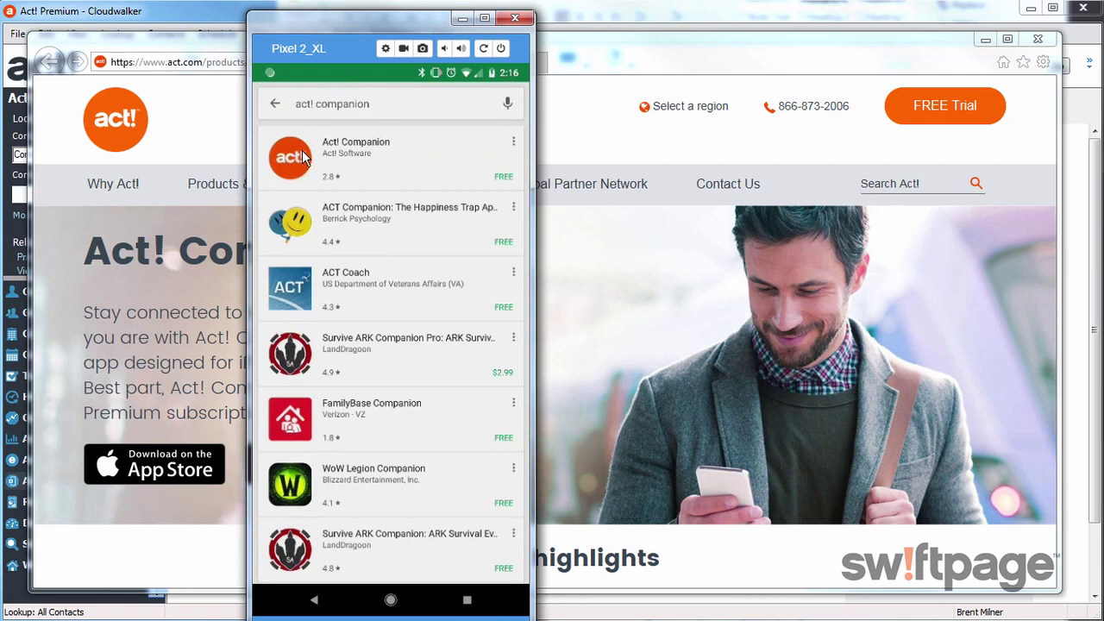
click(345, 165)
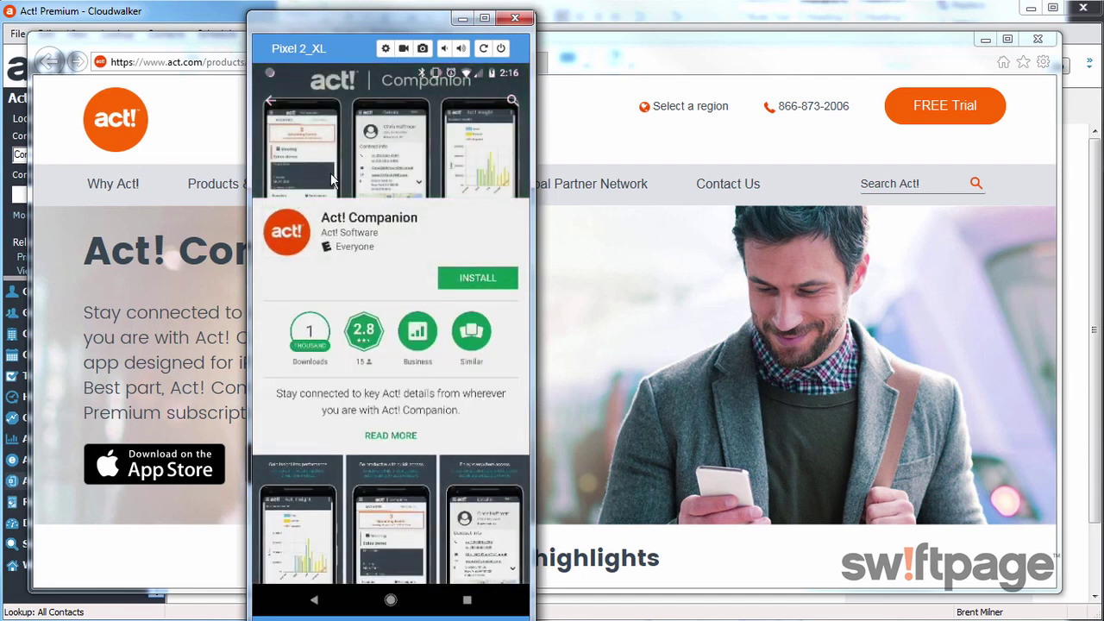
click(474, 279)
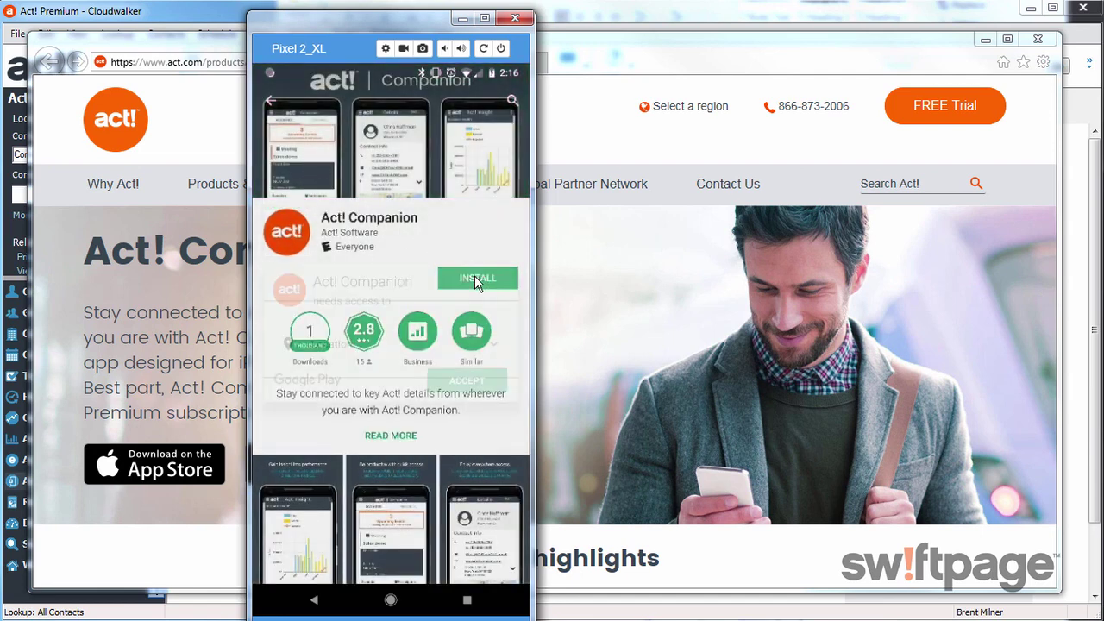
click(480, 388)
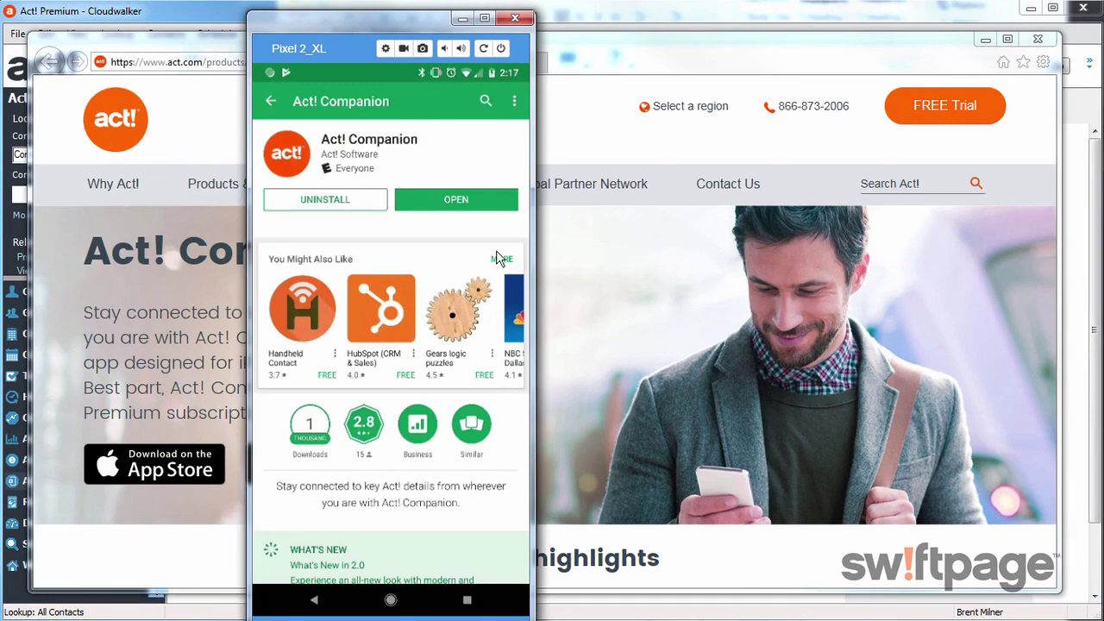
Launch Act! Companion and sign in with the user name and account password
click(456, 200)
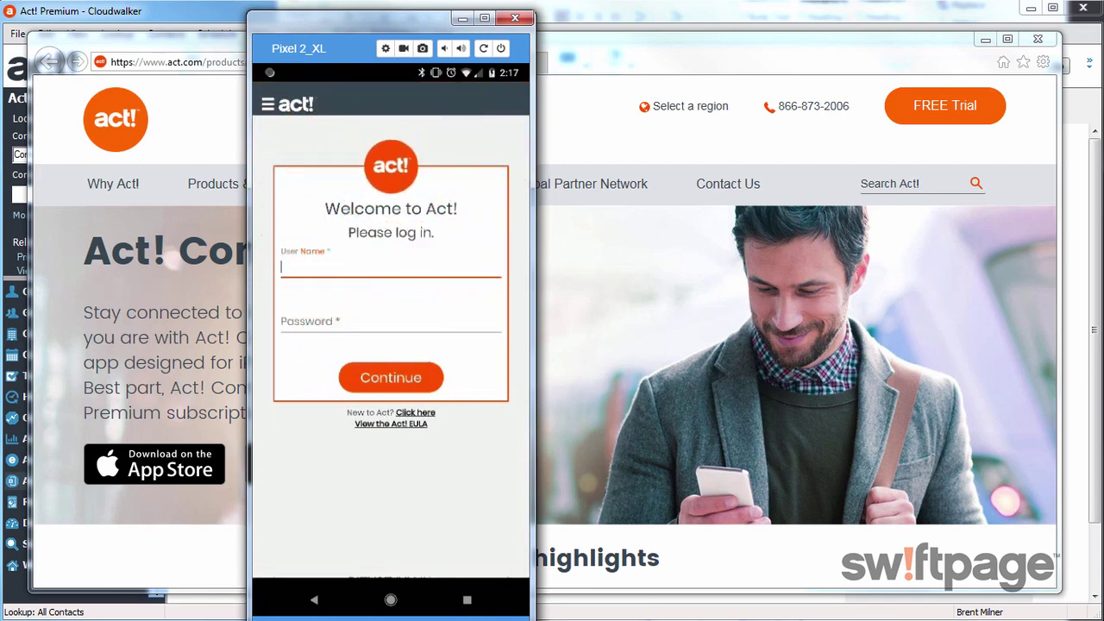
click(362, 270)
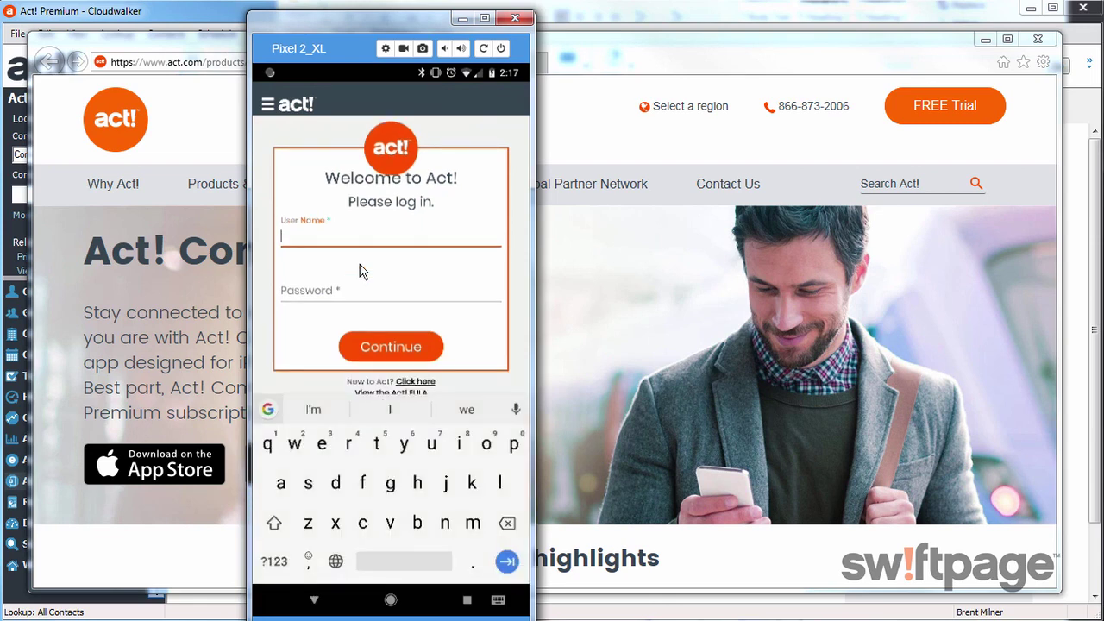
text(Brent)
key(Tab)
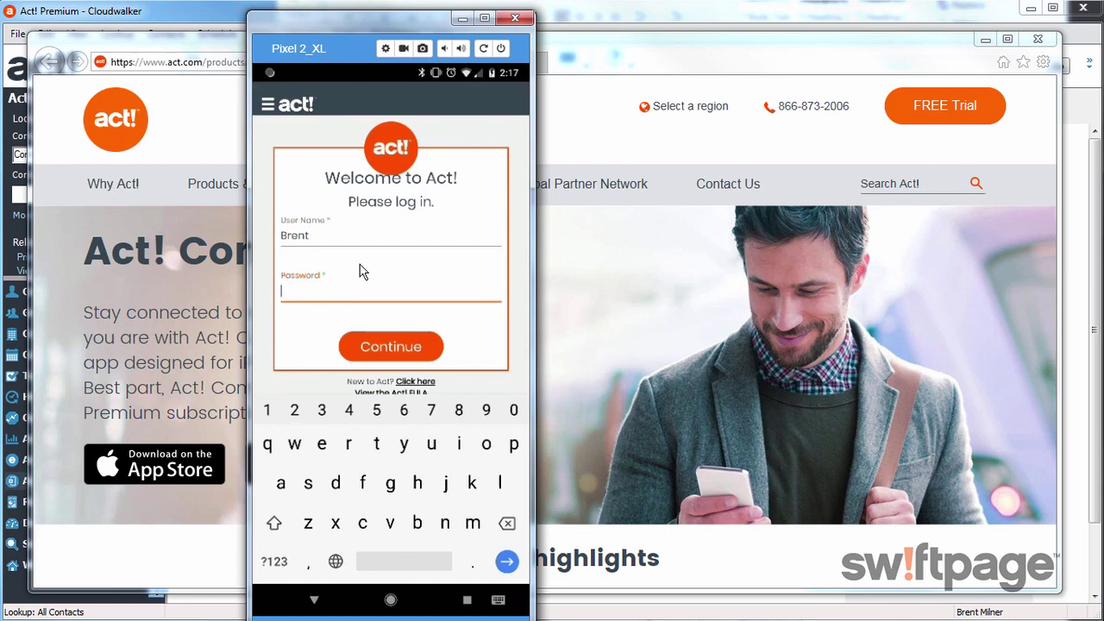
key(ctrl+v)
click(377, 344)
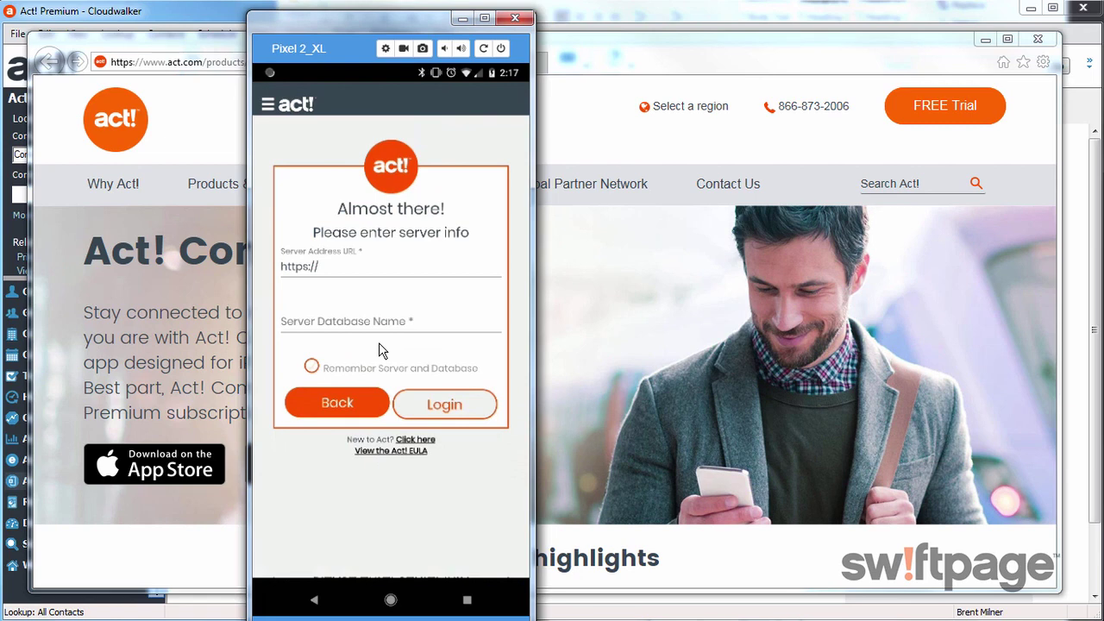
Enter Cloudwalker as the Server Database Name, leaving Server Address URL next
click(378, 331)
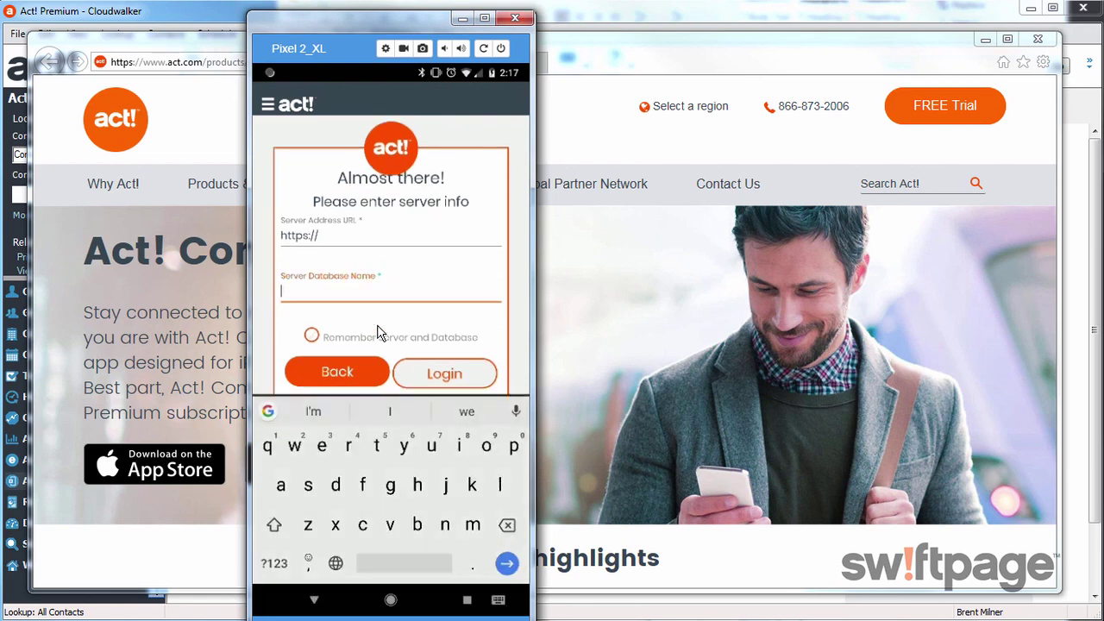
text(Cloudwalker)
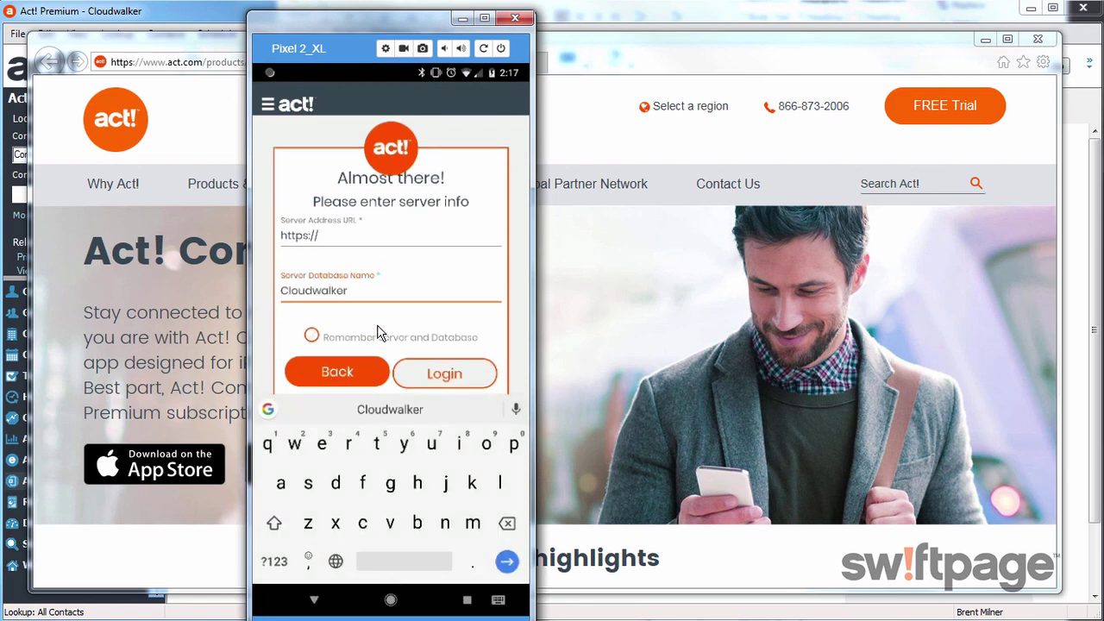
click(366, 249)
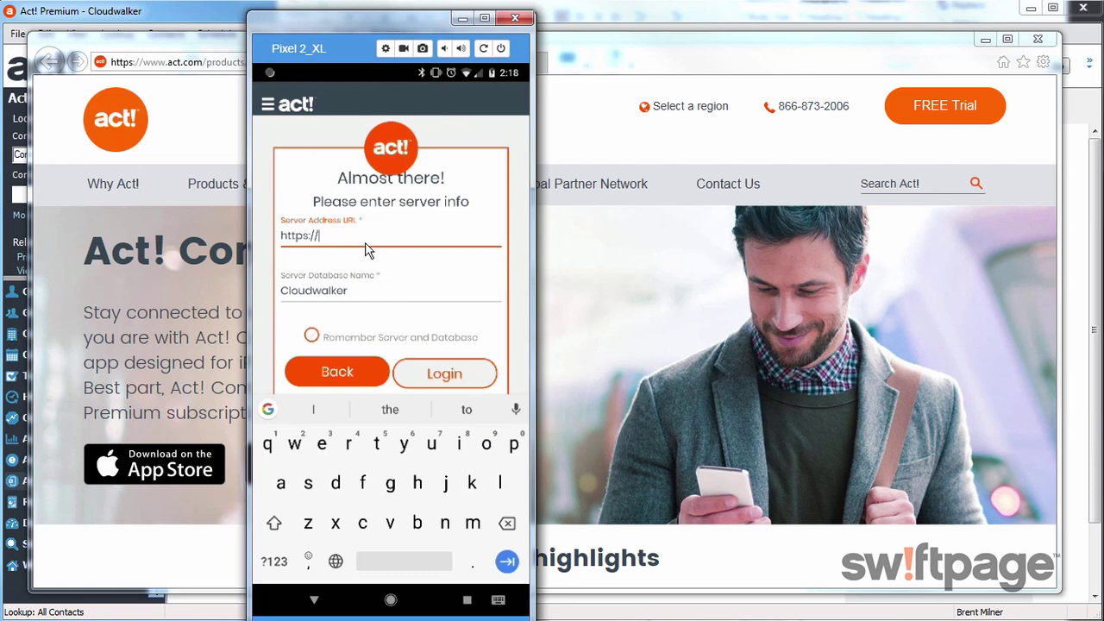
Select the Act! Premium Web login's site address in Chrome, then minimize Chrome
click(462, 18)
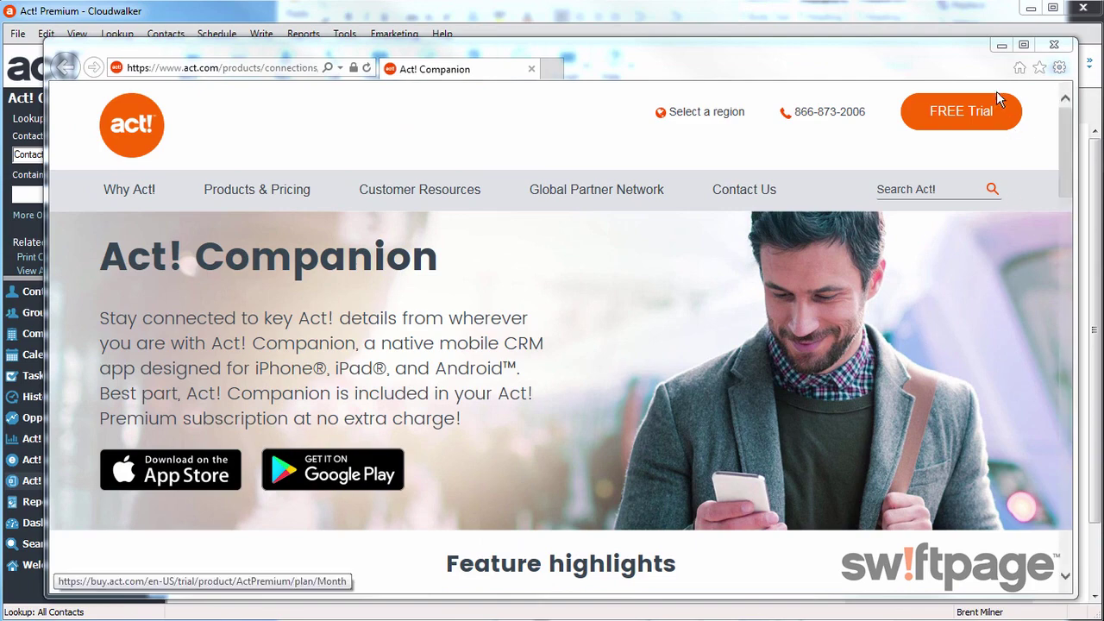
click(1001, 44)
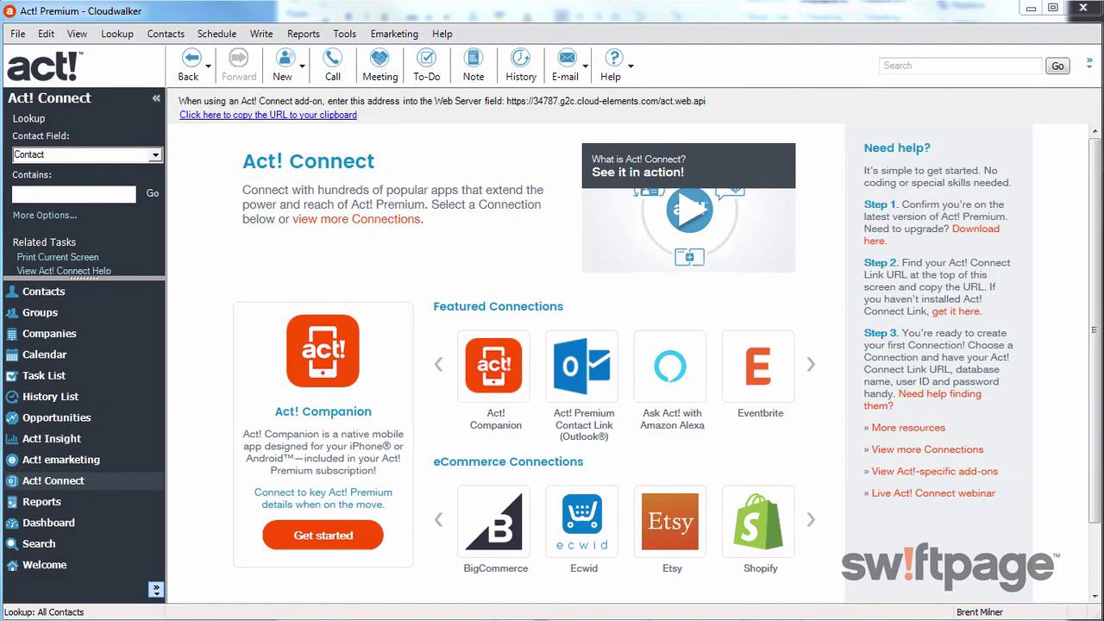
key(alt+Tab)
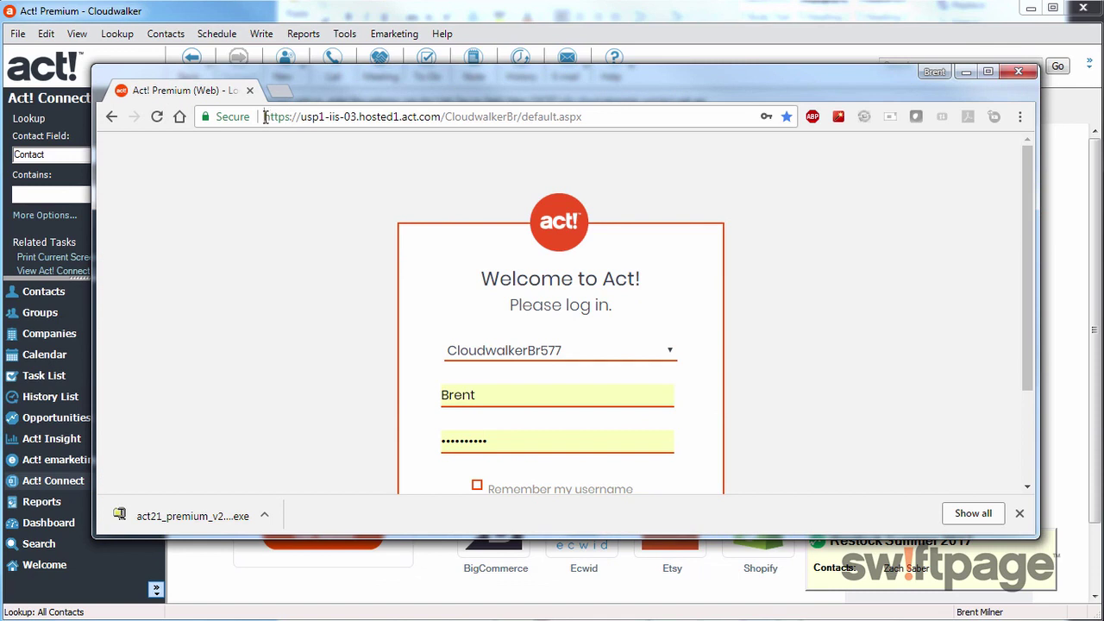
drag(264, 117, 518, 123)
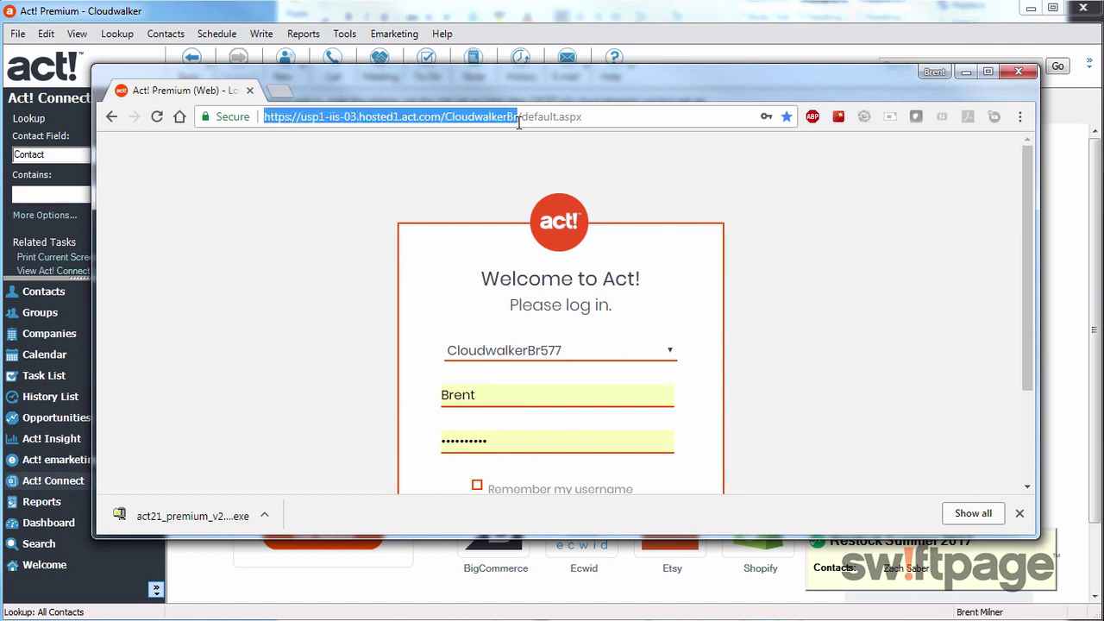
click(967, 73)
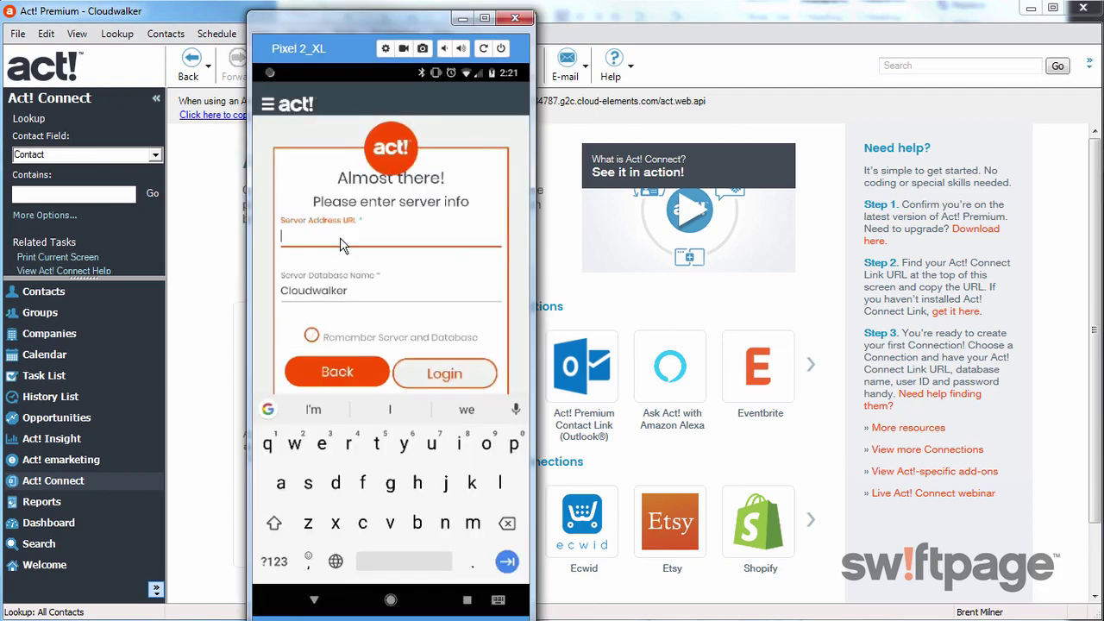
text(https://34787.g2c.cloud-elements.com/act.web.api)
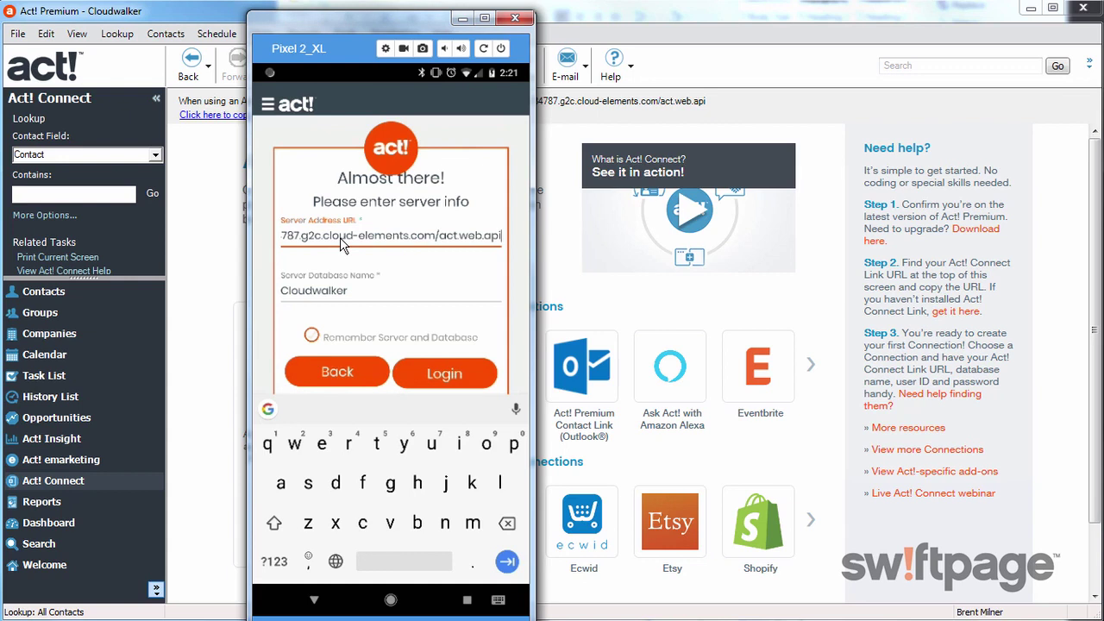
click(312, 336)
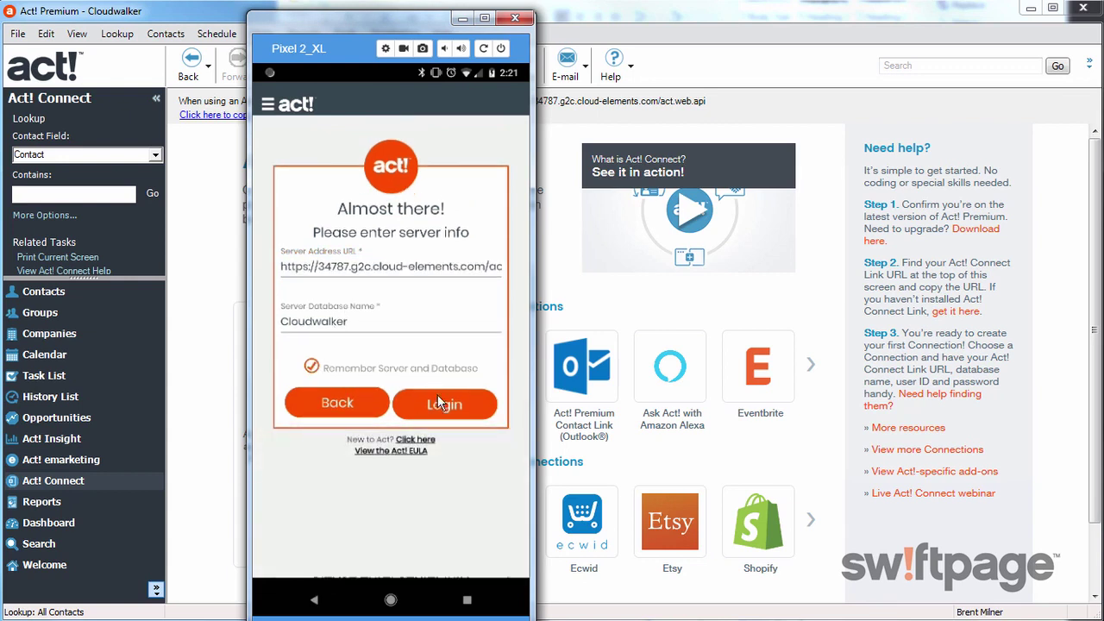
click(442, 404)
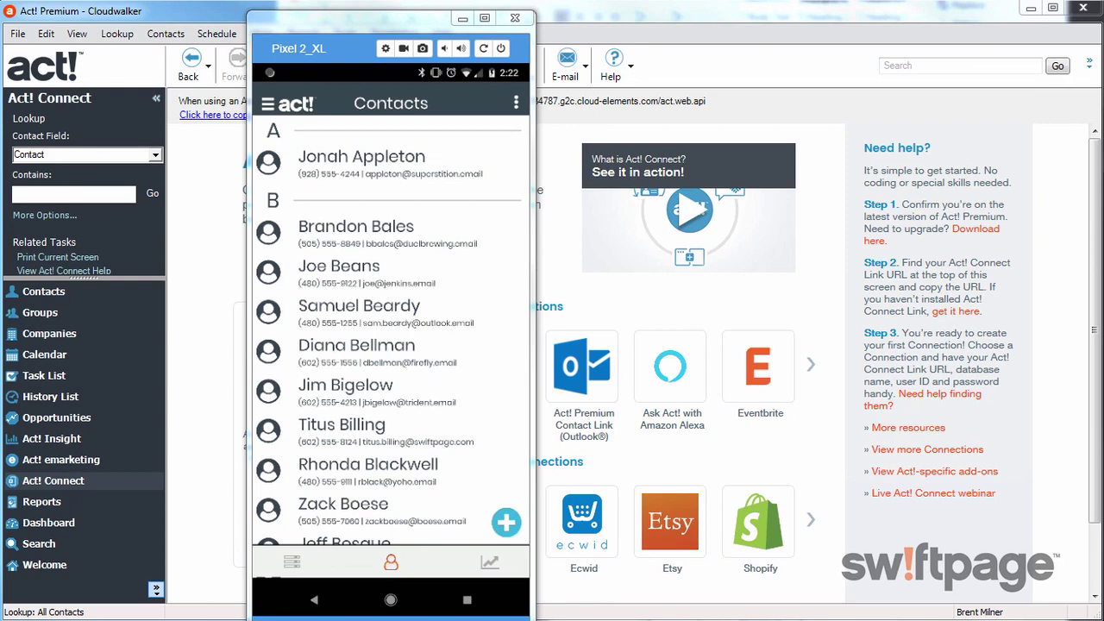
Give the third user Web API Access via Tools > Manage Users > Edit User Information
click(462, 19)
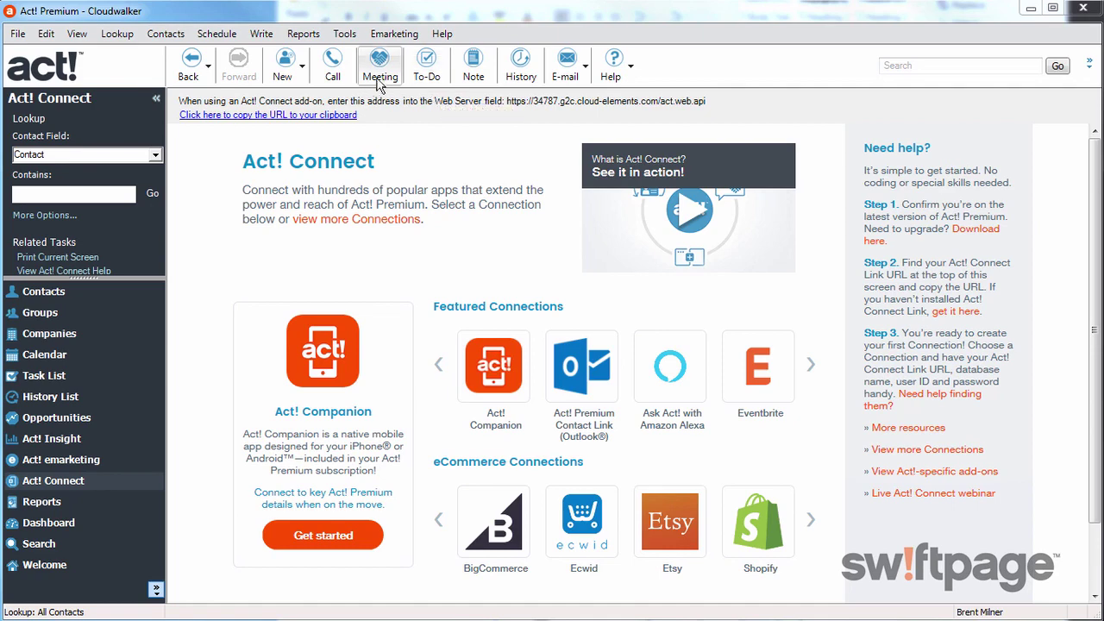
click(345, 34)
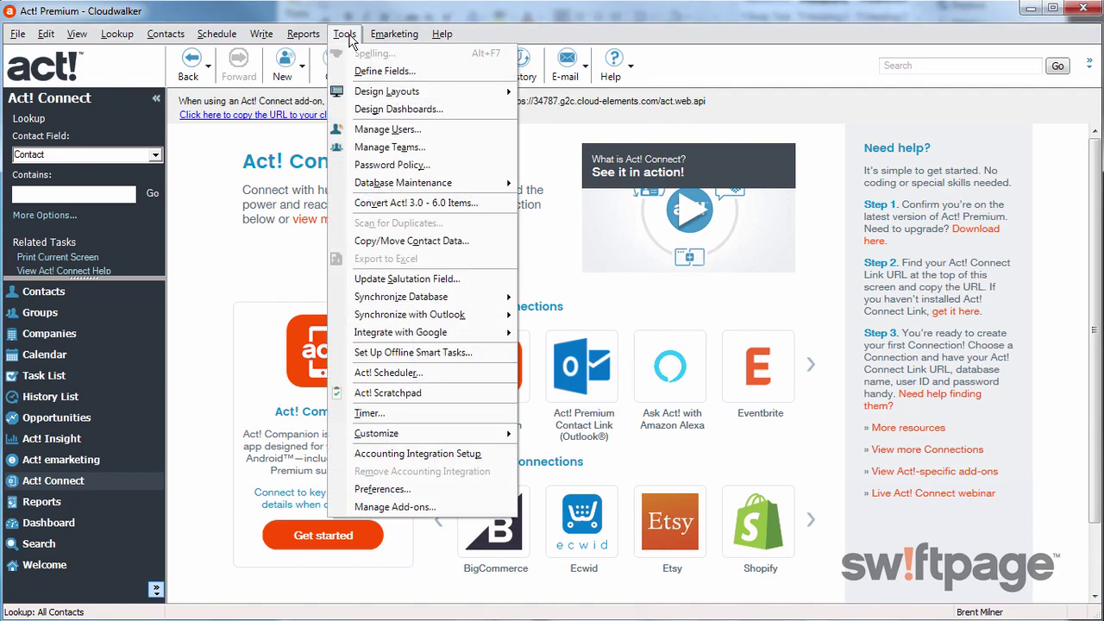
click(387, 131)
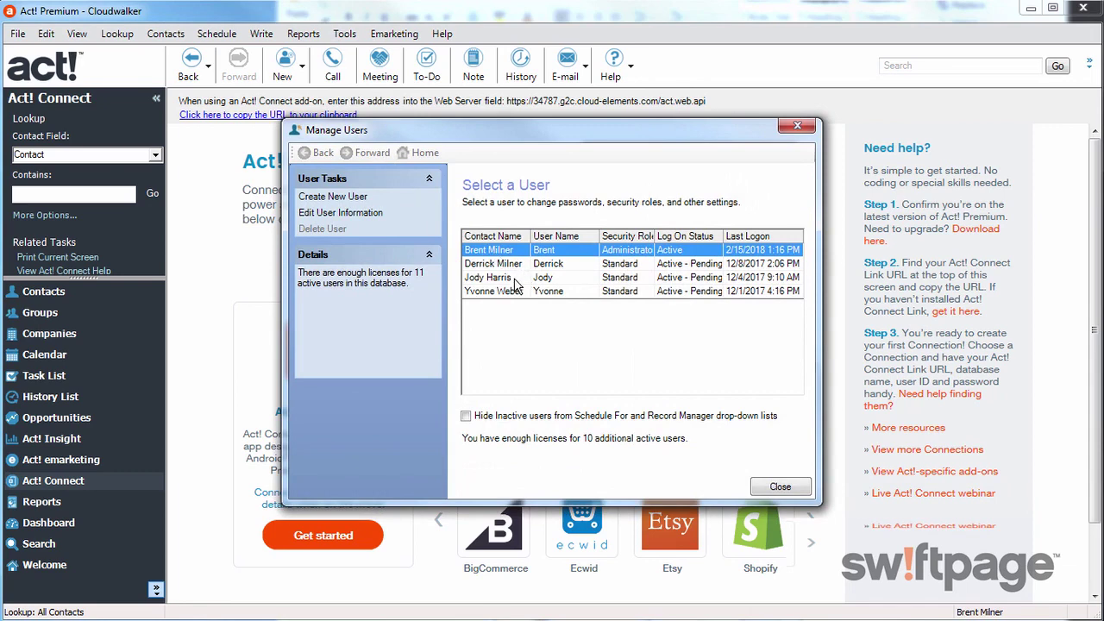
click(508, 279)
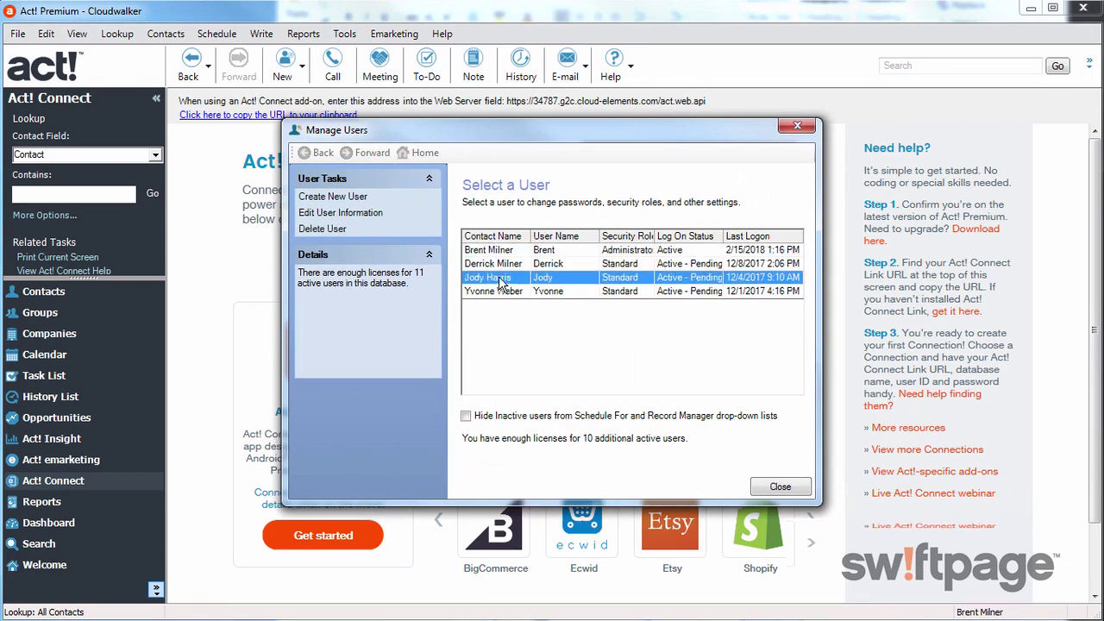
click(360, 215)
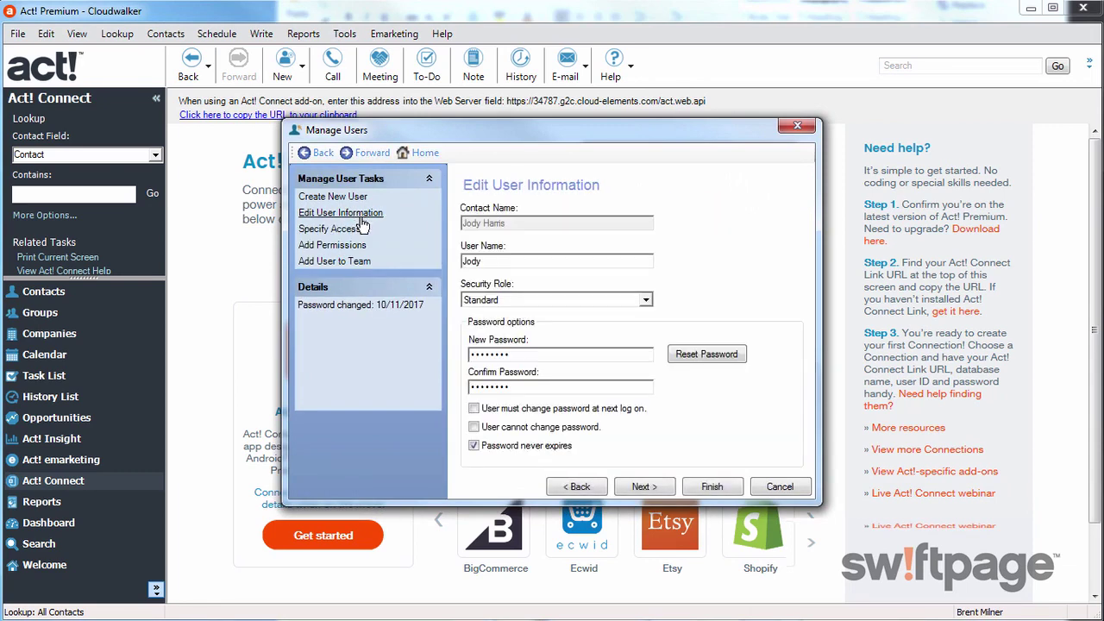
click(642, 489)
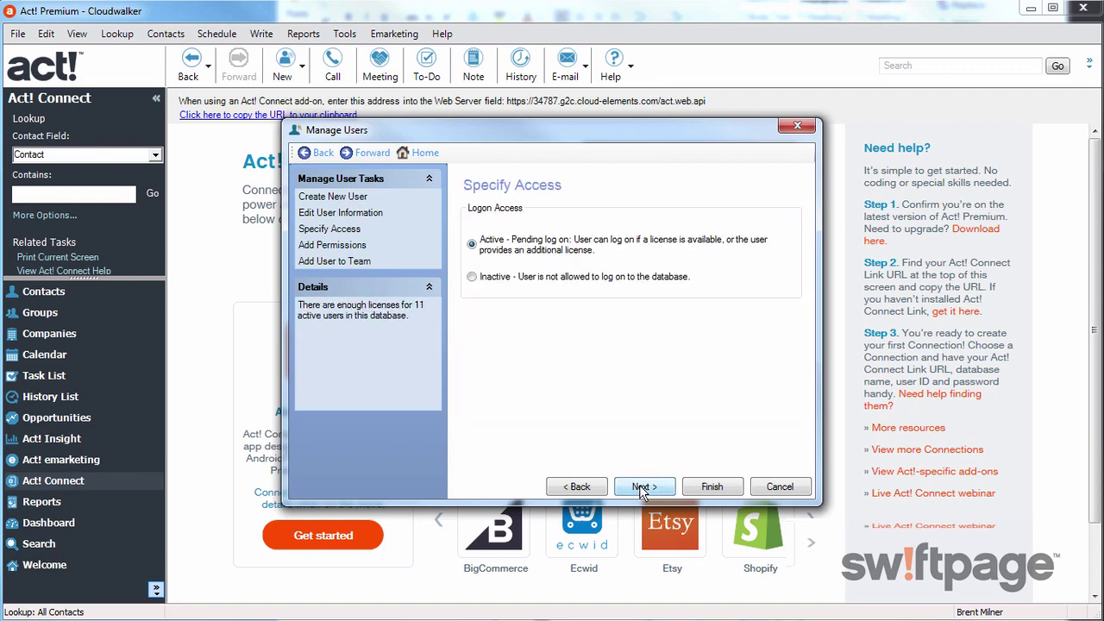
click(643, 488)
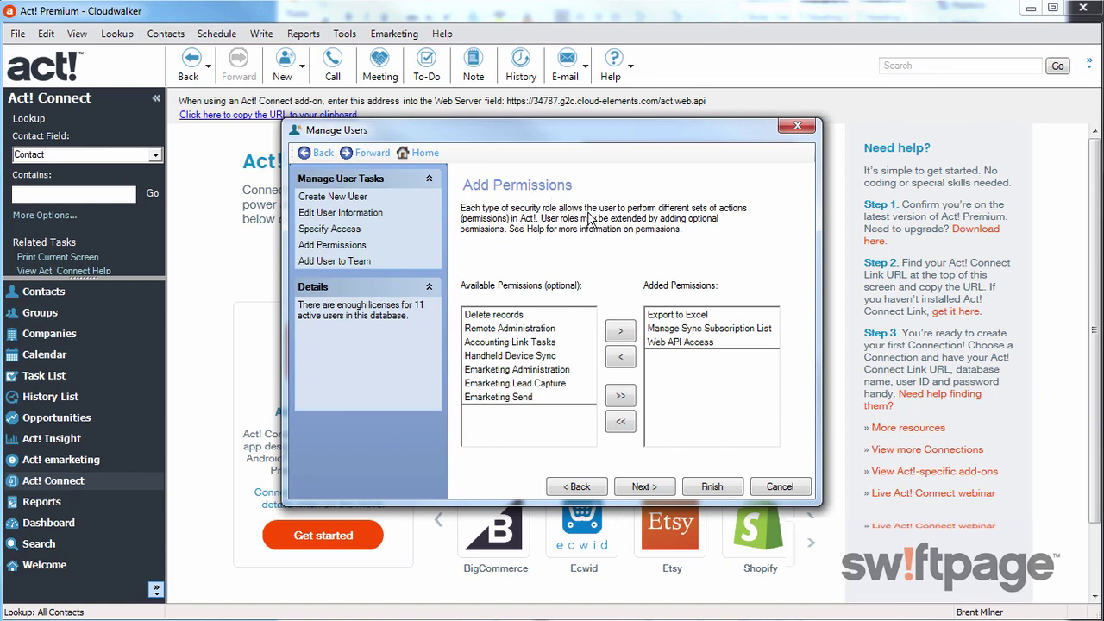
click(687, 346)
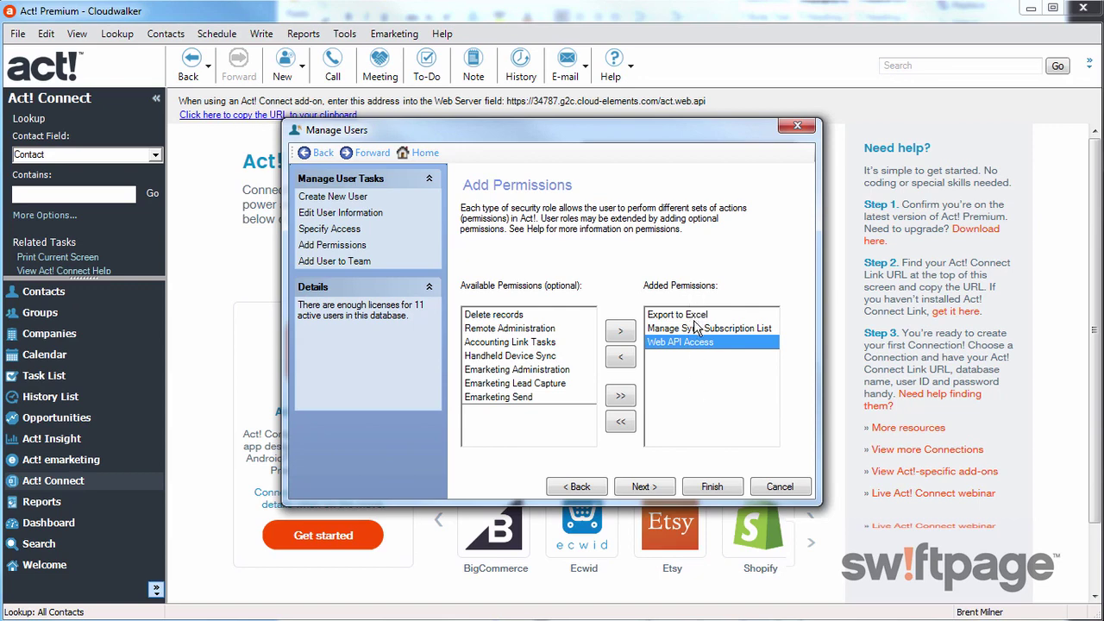
click(715, 485)
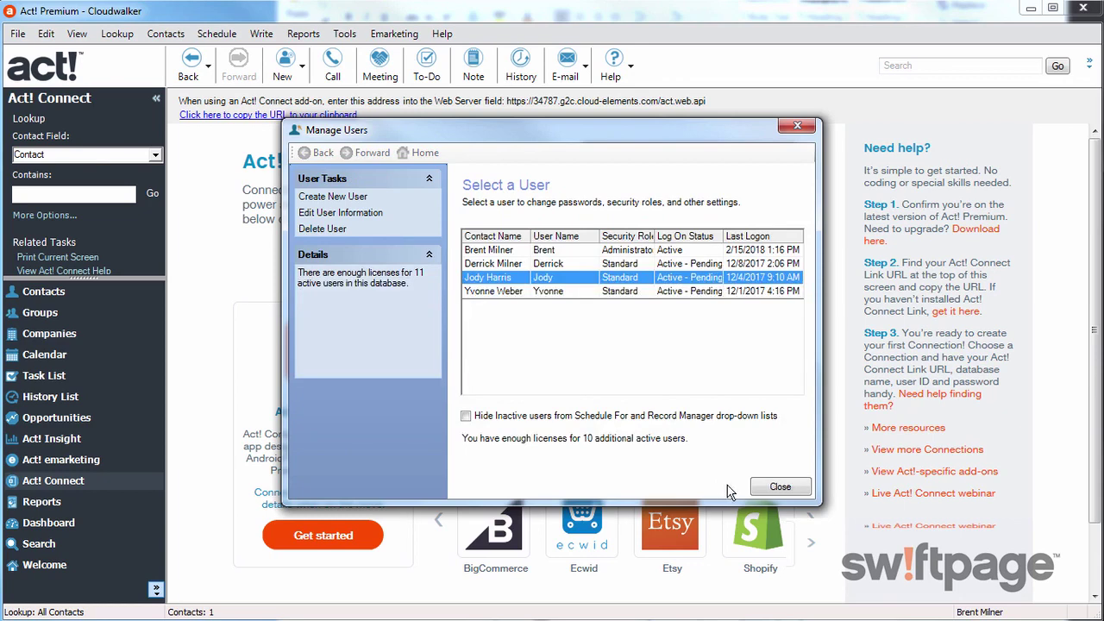
Close Manage Users and bring the Act! Companion emulator back to the front
click(777, 490)
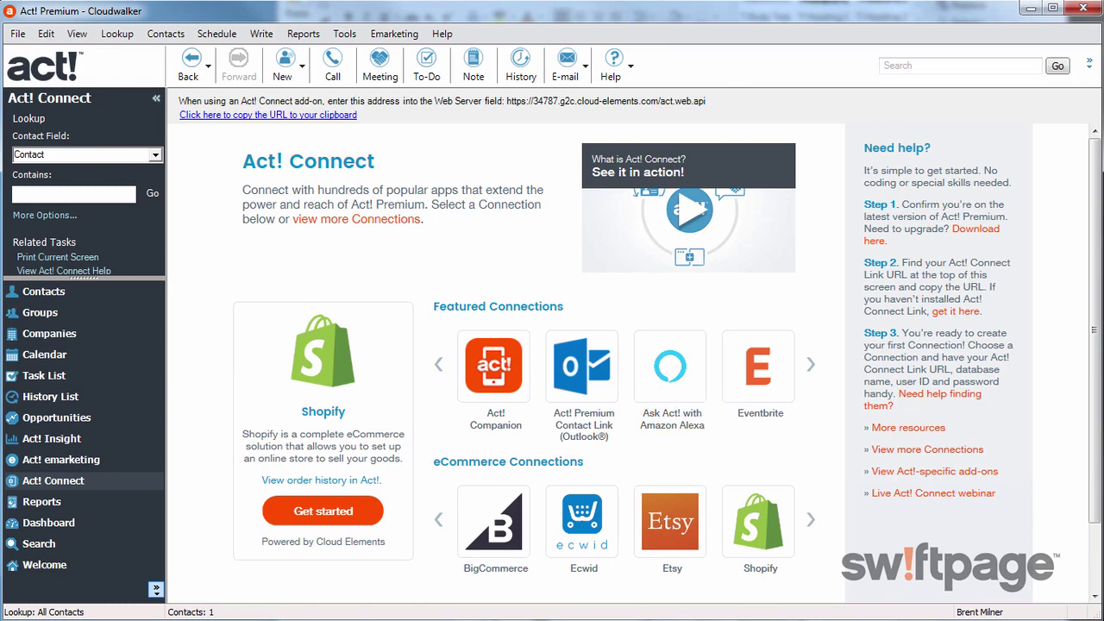
key(alt+Tab)
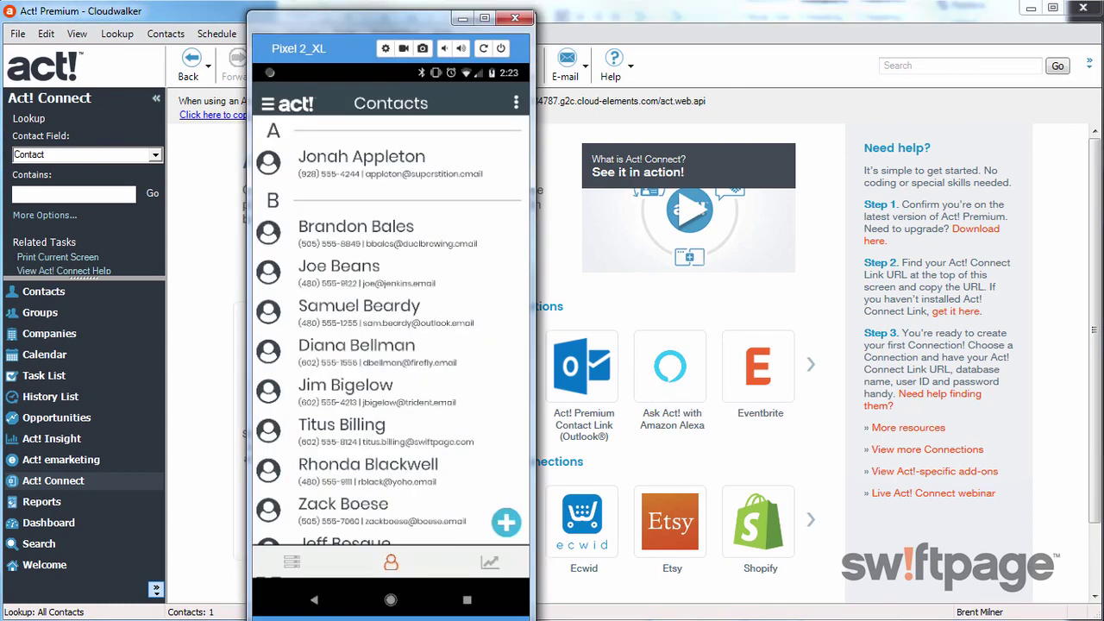